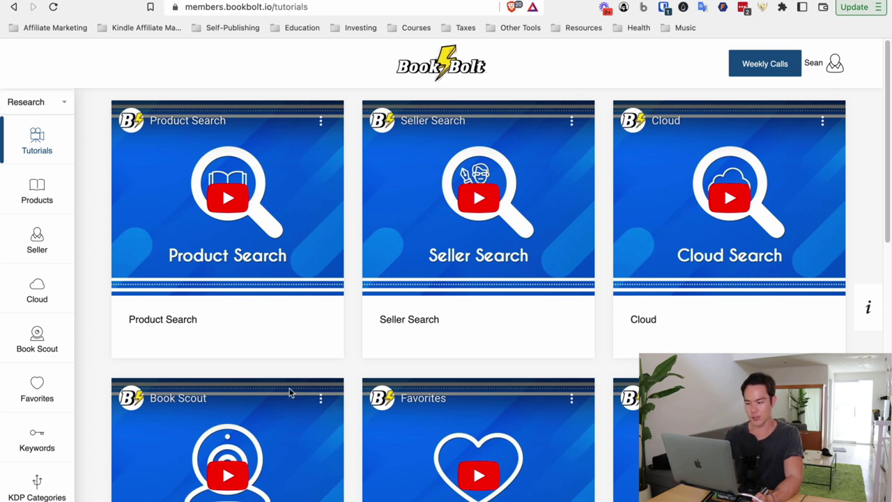
# Open BookBolt Studio from the Create tools and start a new project
pyautogui.click(60, 101)
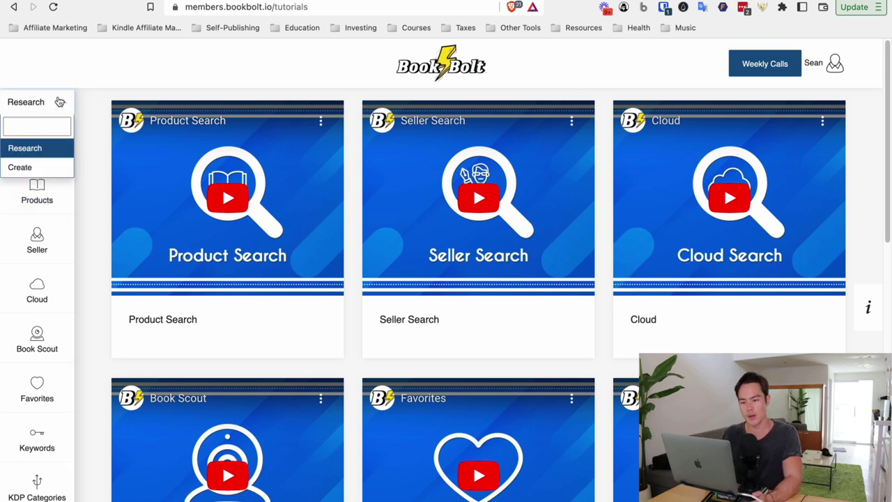
pyautogui.click(28, 173)
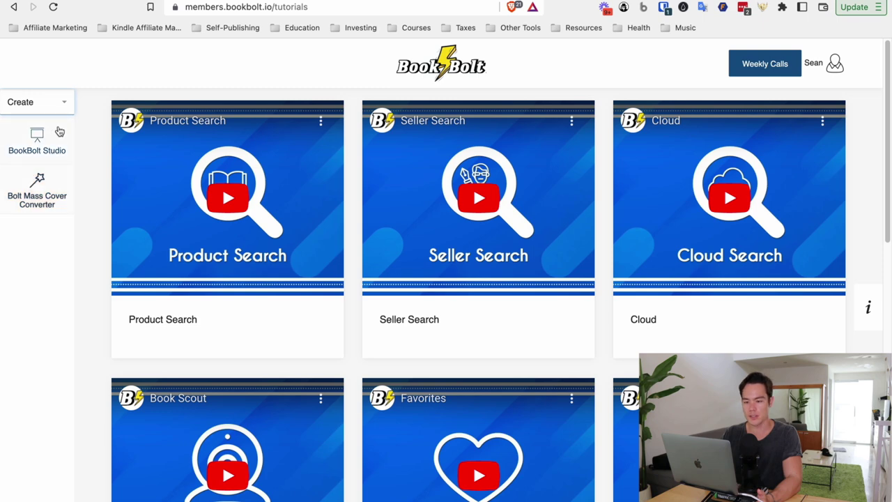
pyautogui.click(51, 150)
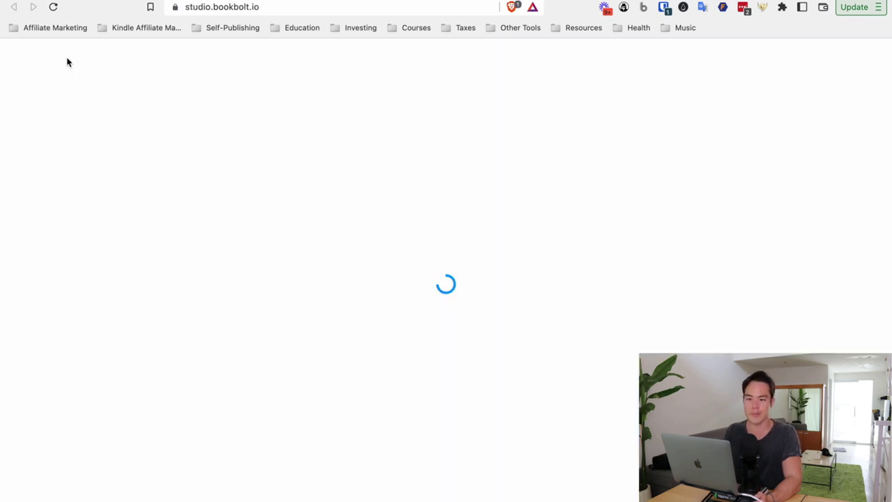
pyautogui.click(560, 127)
# Set the project type to Paperback: Cover and Interior and name the project "youtube"
pyautogui.click(479, 185)
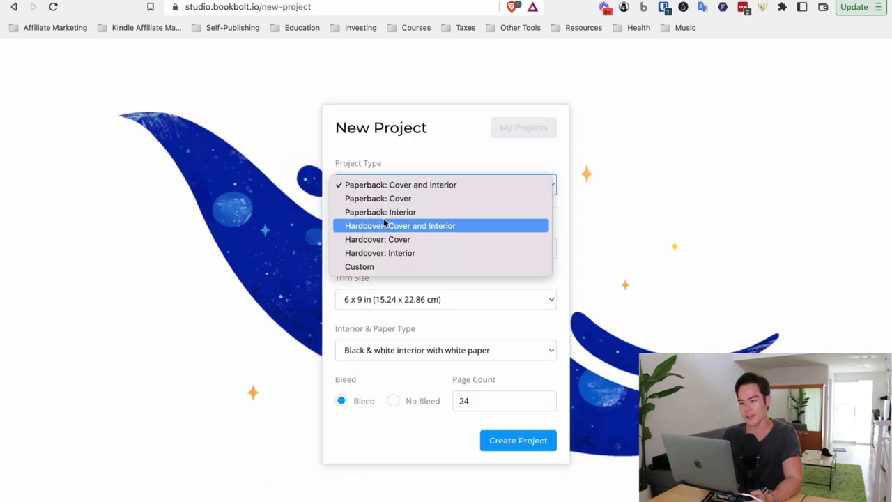
pyautogui.click(389, 187)
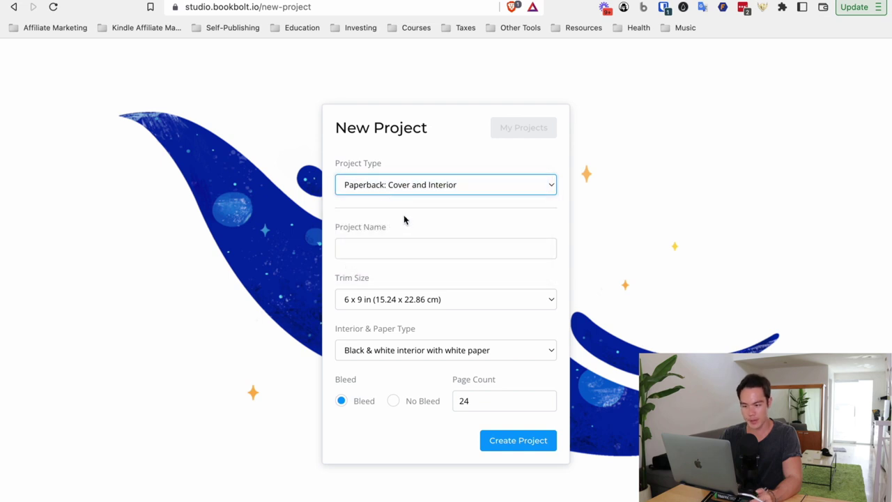
pyautogui.click(395, 257)
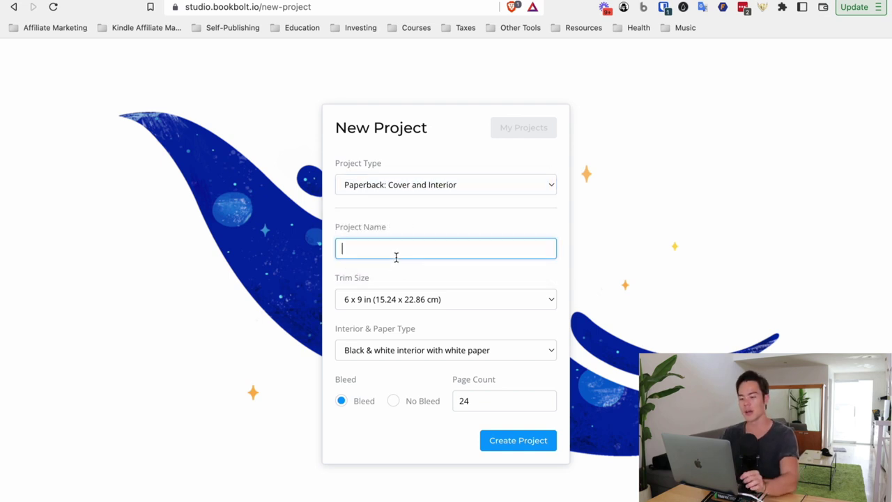
pyautogui.write('youtube')
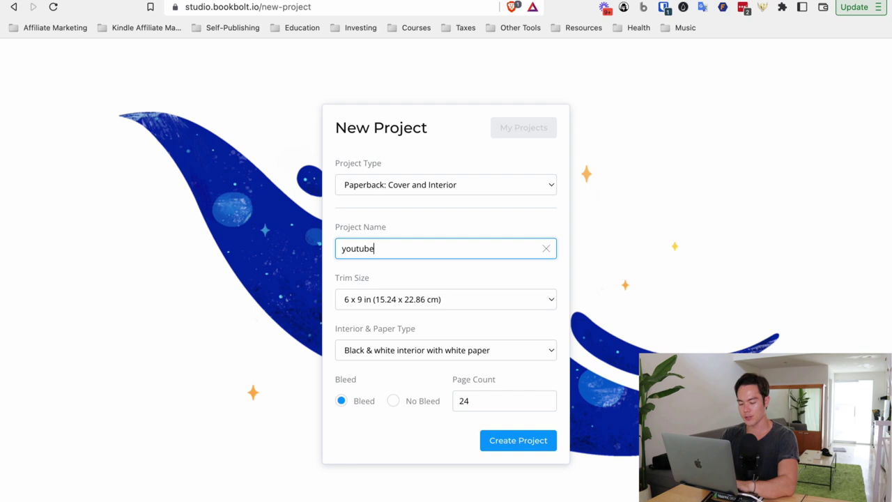
# Set the trim size to 8.5 x 11 in and the page count to 100, and create the project
pyautogui.click(498, 301)
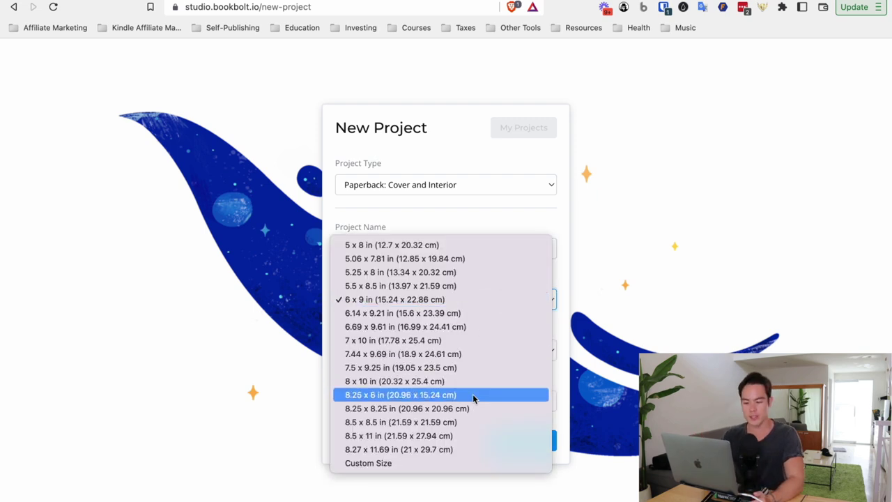
pyautogui.click(432, 438)
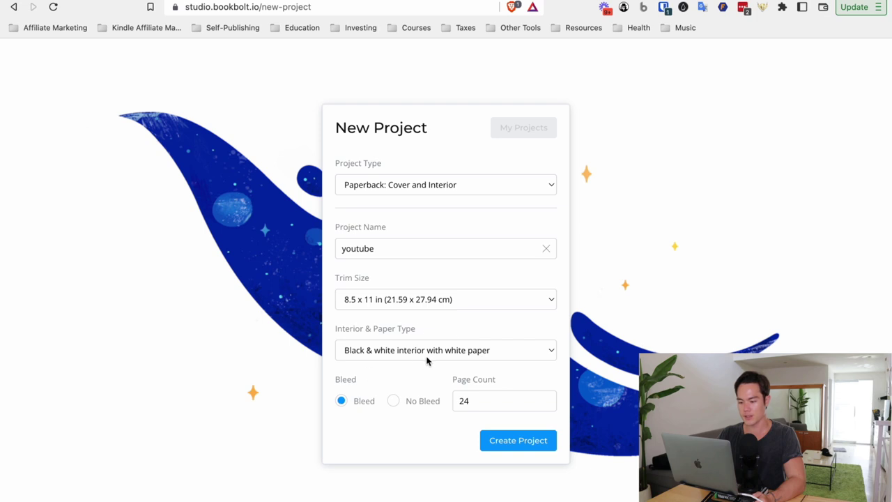
pyautogui.click(483, 399)
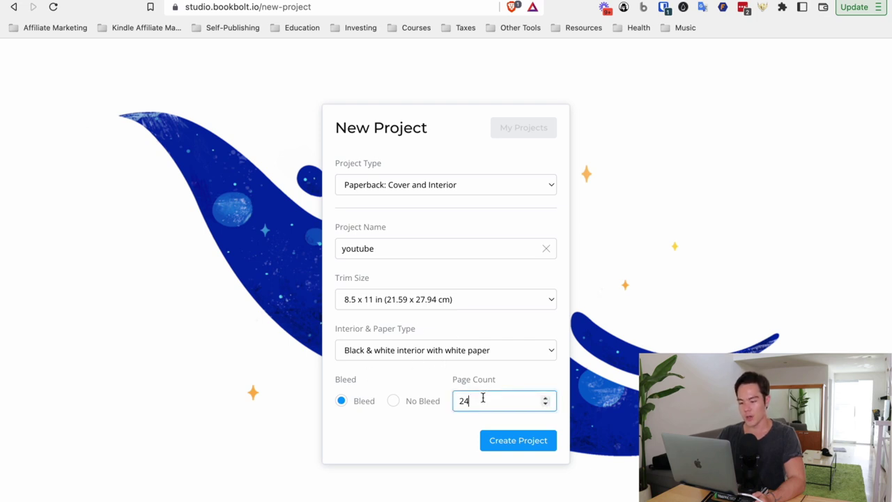
pyautogui.write('100')
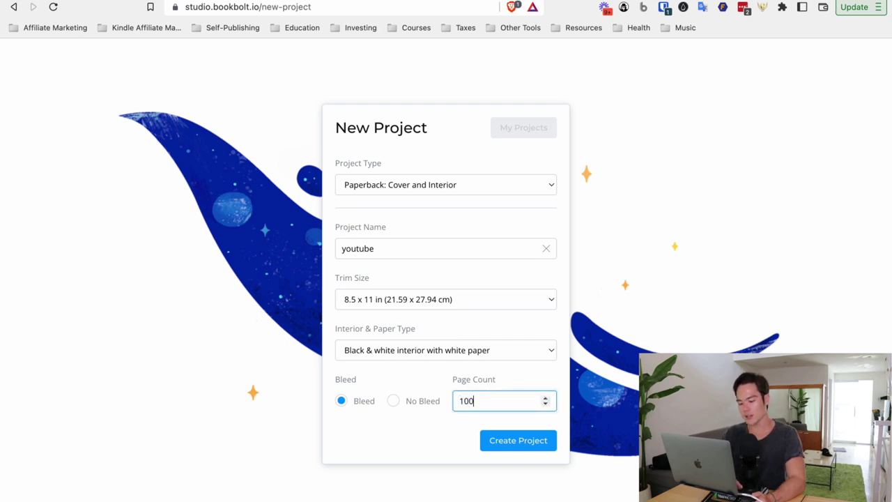
pyautogui.click(519, 439)
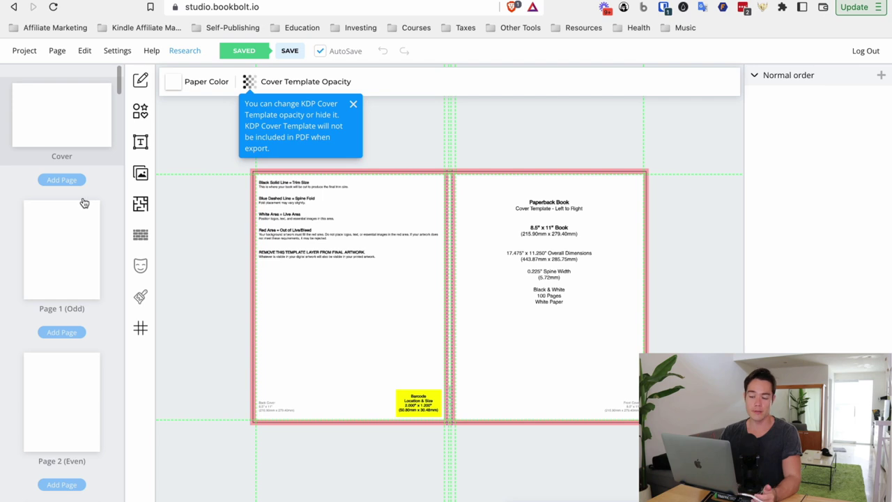
# Open page 1 and look through the available shapes, text styles and Unsplash images
pyautogui.click(83, 222)
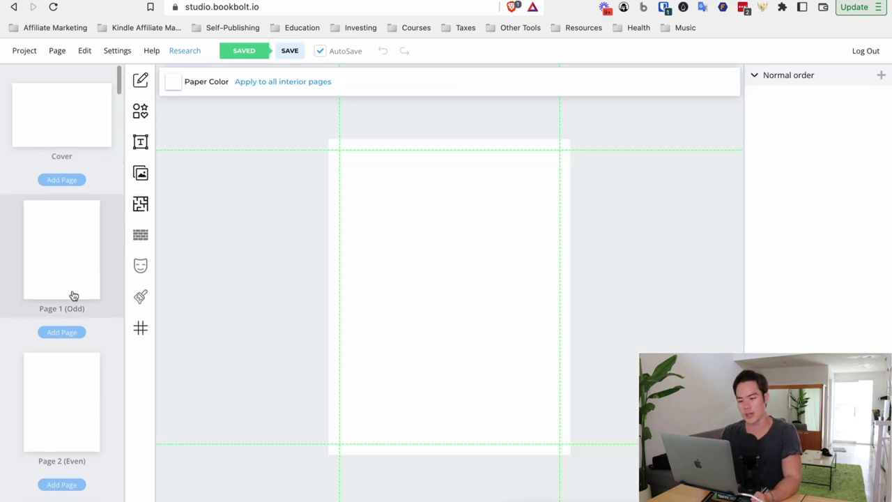
pyautogui.click(141, 111)
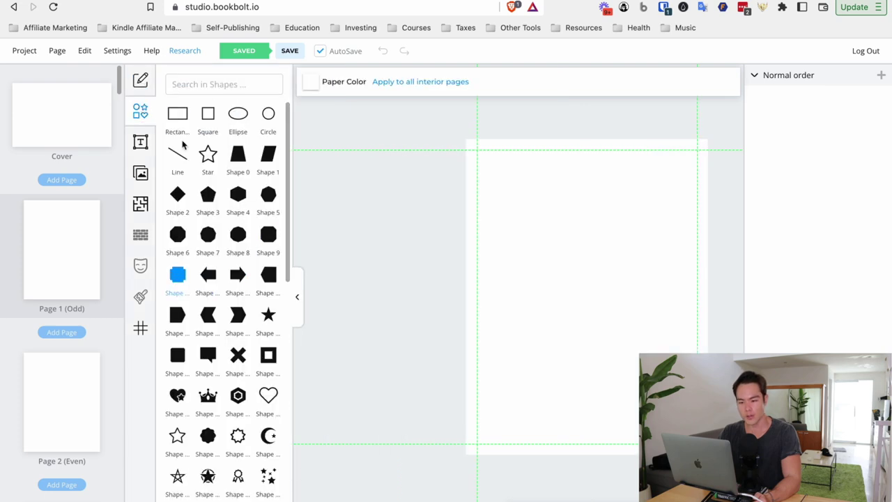
pyautogui.click(140, 143)
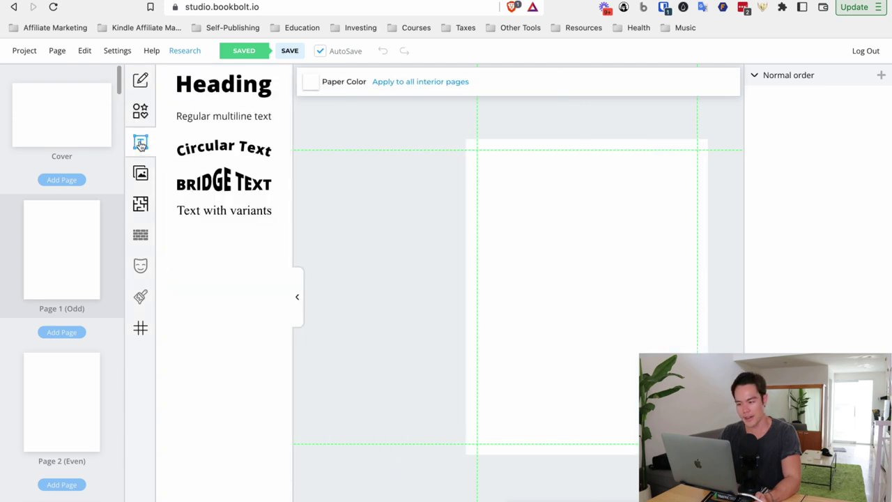
pyautogui.click(141, 173)
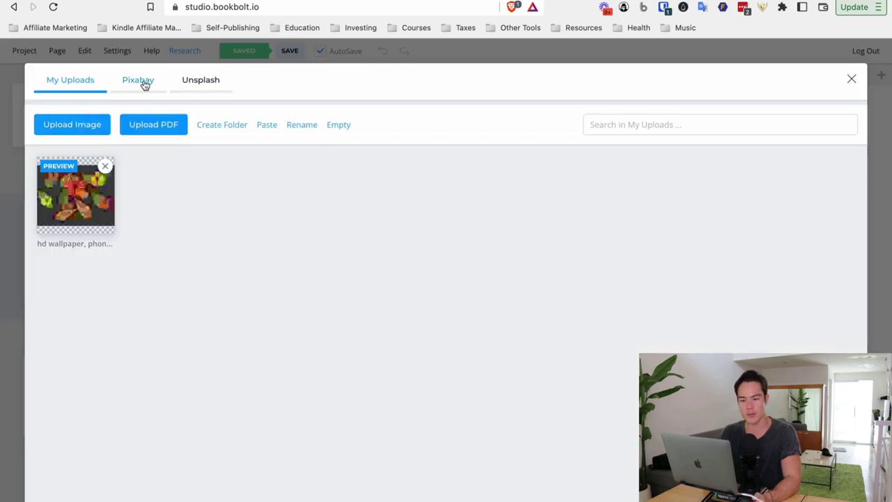
pyautogui.click(211, 89)
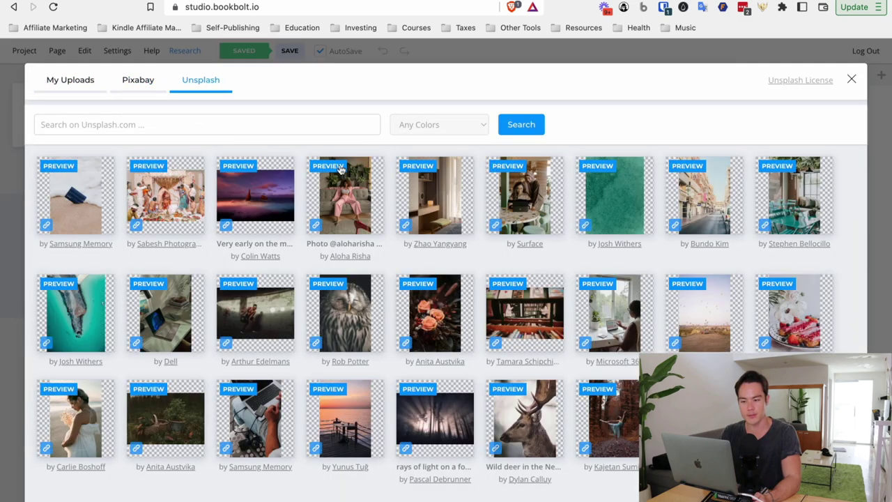
pyautogui.click(851, 79)
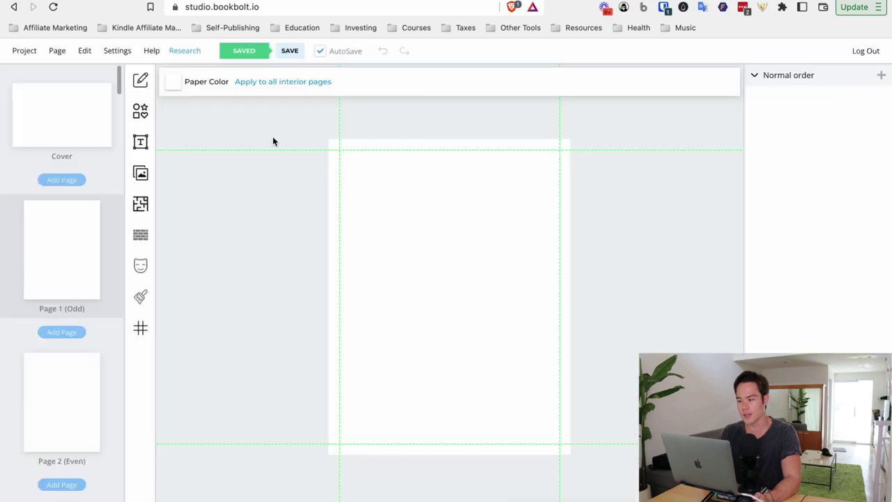
# Look over the first templates in the Interior Templates Library and close it
pyautogui.click(139, 213)
pyautogui.scroll(-3, 230, 271)
pyautogui.scroll(2, 232, 267)
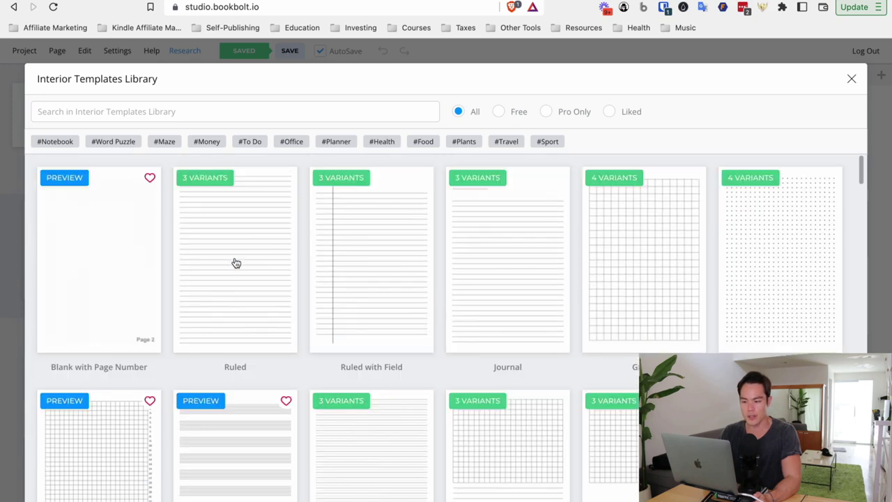
pyautogui.click(852, 79)
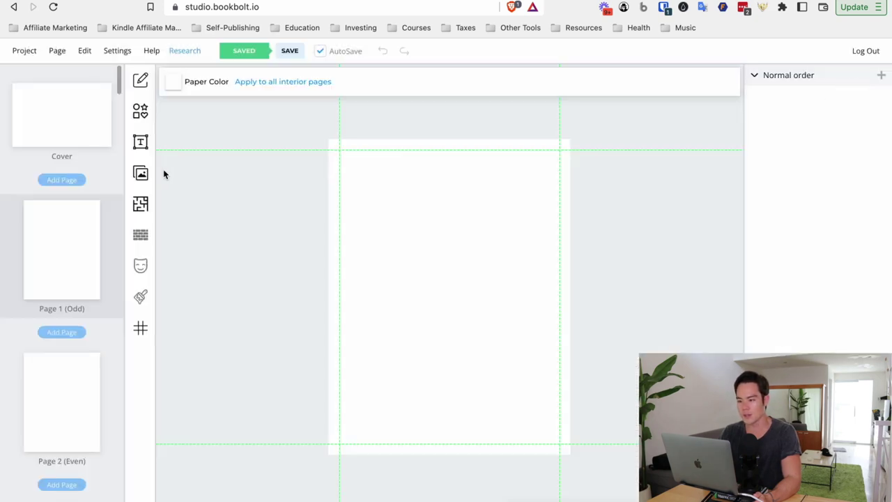
# Browse the interior templates and choose the WordScramble puzzle template
pyautogui.click(141, 209)
pyautogui.scroll(-3, 384, 283)
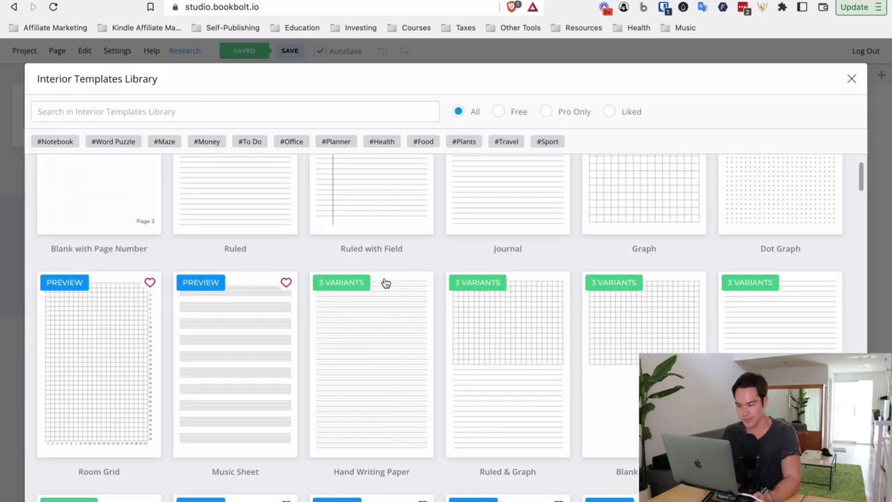
pyautogui.scroll(-3, 186, 383)
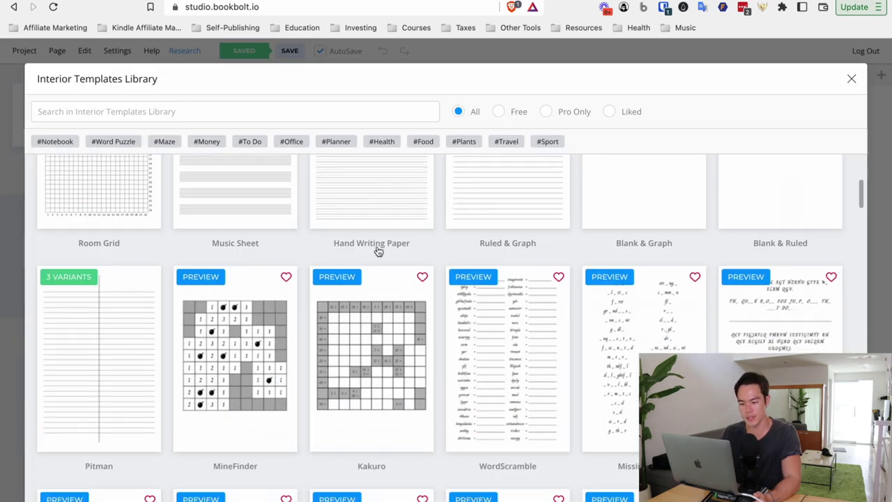
pyautogui.scroll(-4, 211, 248)
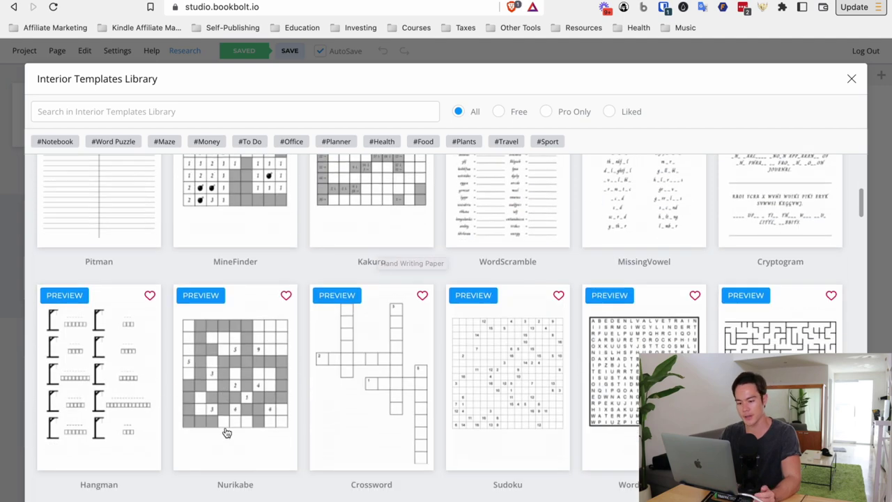
pyautogui.scroll(3, 490, 199)
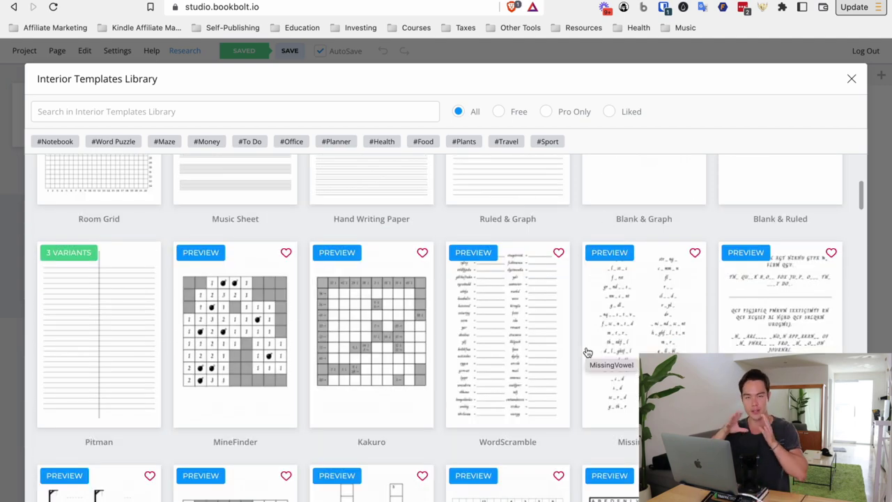
pyautogui.scroll(-3, 588, 352)
pyautogui.scroll(2, 497, 247)
pyautogui.click(507, 286)
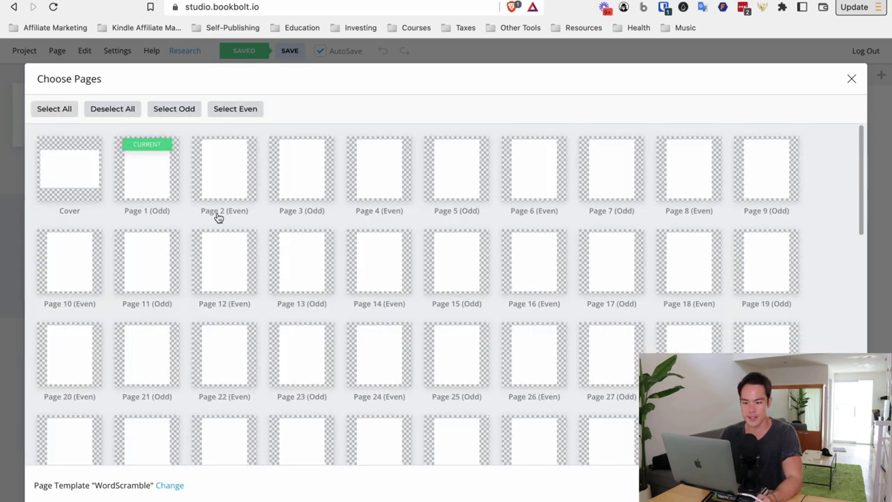
# Select pages 1 to 5 for the WordScramble template and continue to its options
pyautogui.click(164, 185)
pyautogui.click(230, 181)
pyautogui.click(296, 182)
pyautogui.click(379, 180)
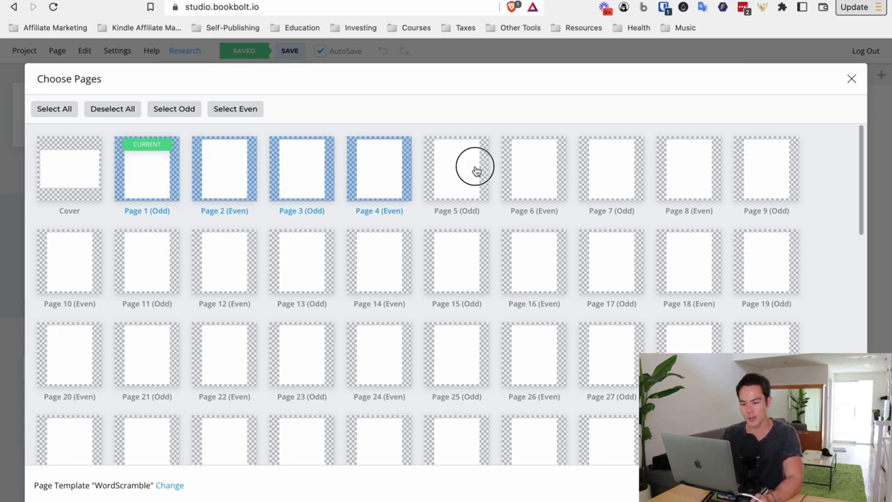
pyautogui.click(472, 170)
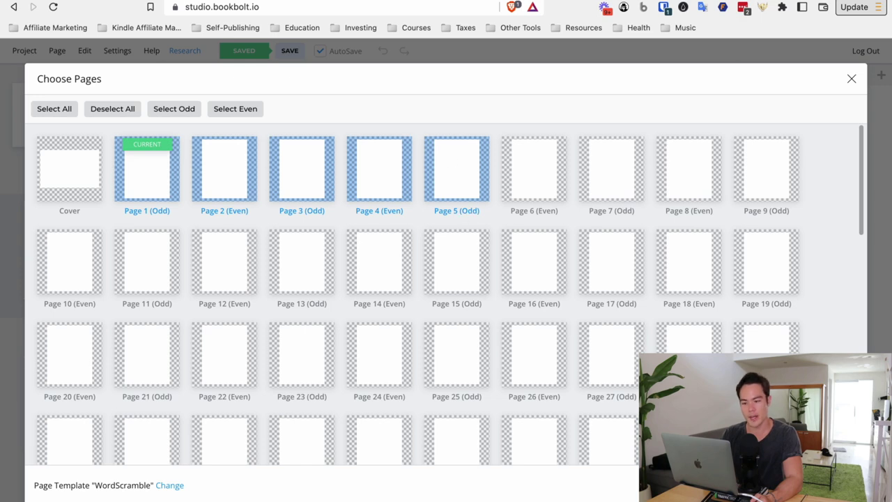
pyautogui.press('Escape')
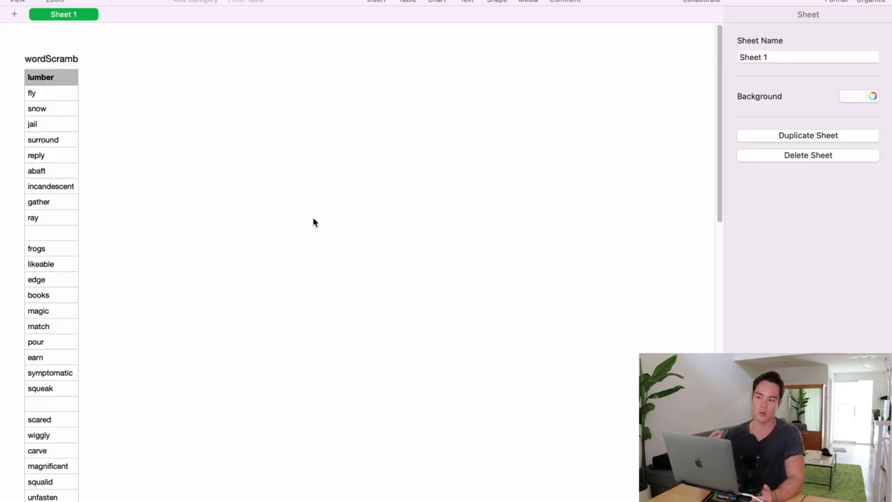
# Switch to the wordScramble example spreadsheet in Numbers and examine the word groups and the blank rows between them
pyautogui.click(68, 96)
pyautogui.moveTo(64, 82); pyautogui.dragTo(66, 214)
pyautogui.click(55, 216)
pyautogui.click(56, 248)
pyautogui.click(37, 233)
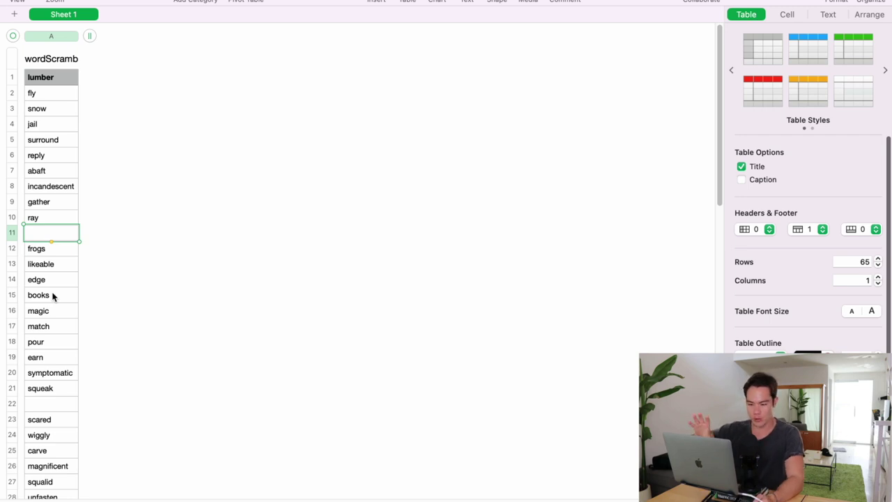
pyautogui.click(29, 202)
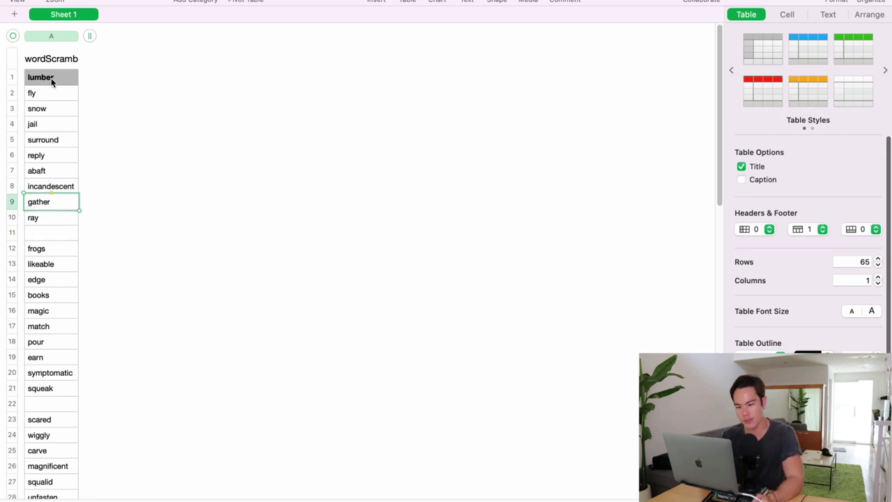
pyautogui.click(55, 223)
pyautogui.click(49, 239)
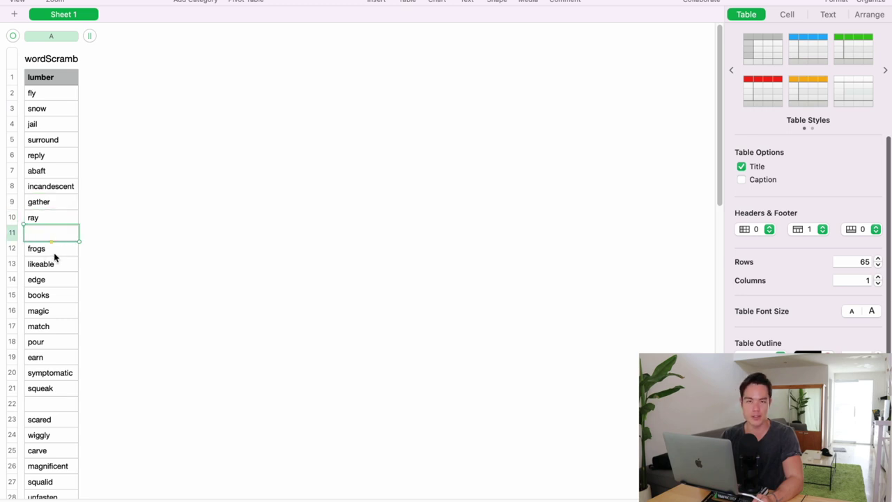
pyautogui.moveTo(54, 255); pyautogui.dragTo(62, 390)
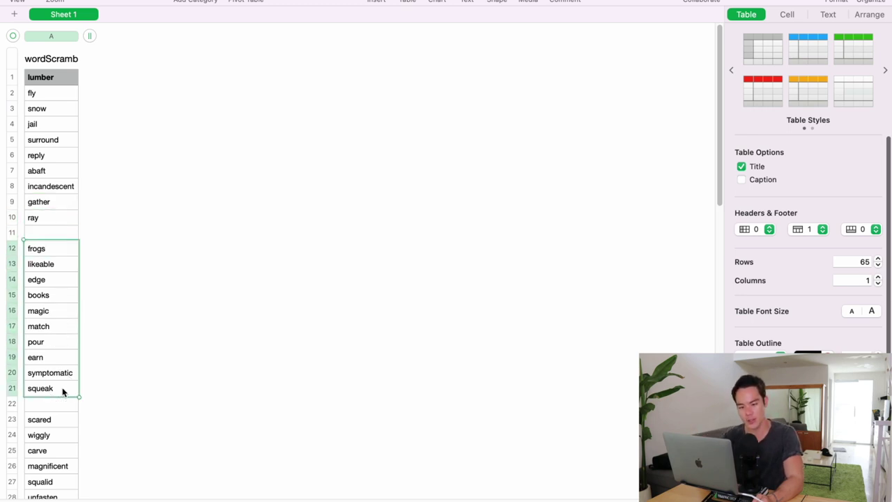
pyautogui.click(49, 404)
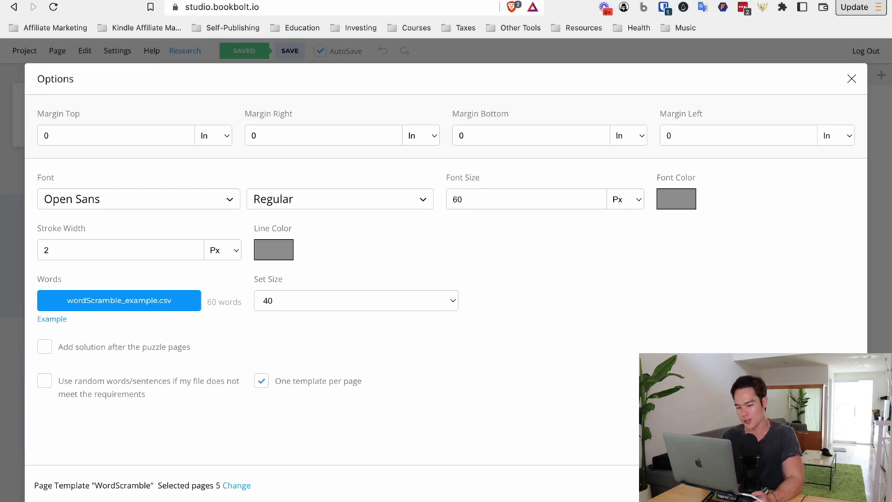
# Enable adding the solution after the puzzle pages and apply the WordScramble template to the selected pages
pyautogui.click(129, 348)
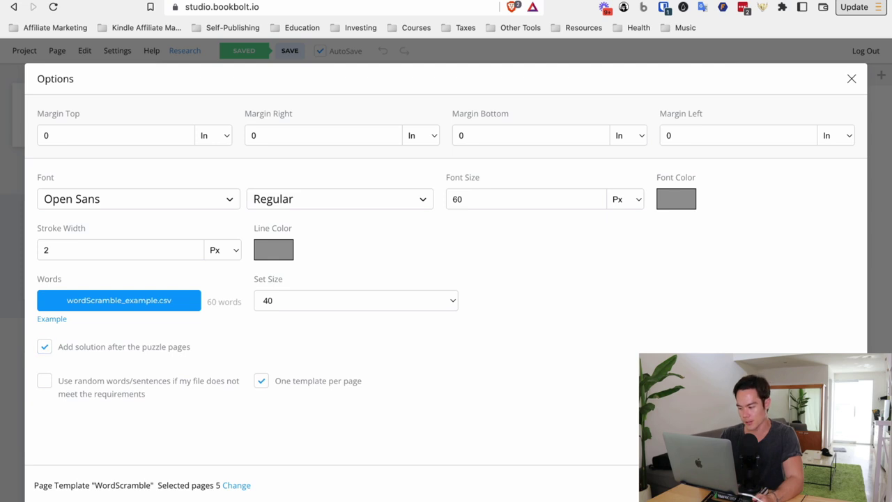
pyautogui.press('Escape')
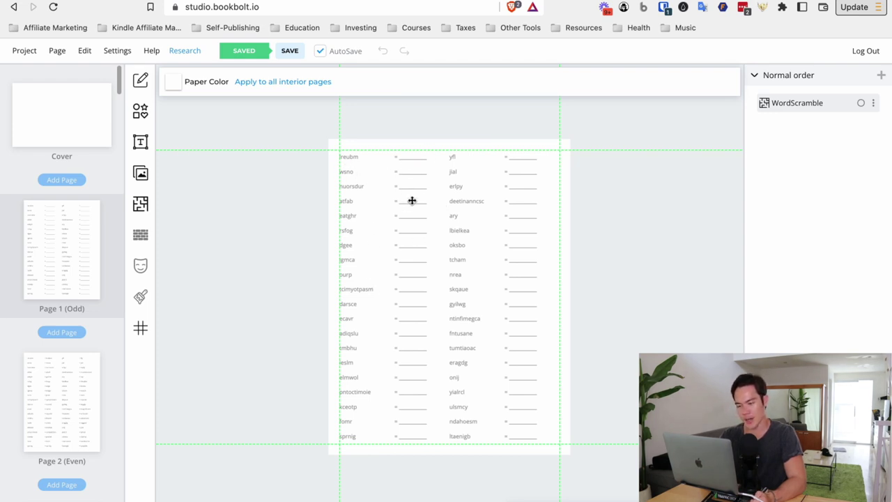
# Examine the generated word scramble puzzle on page 1 and the interior pages that follow it
pyautogui.scroll(3, 611, 498)
pyautogui.scroll(-3, 611, 498)
pyautogui.scroll(3, 611, 498)
pyautogui.scroll(-2, 611, 499)
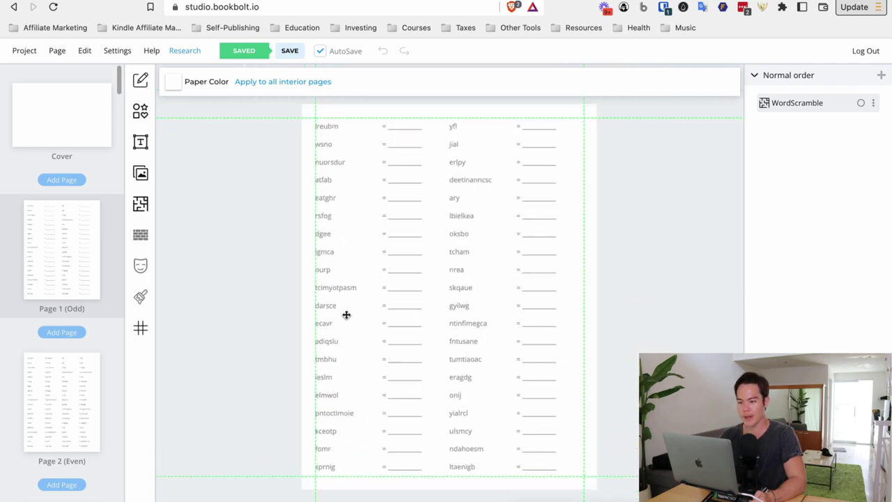
pyautogui.scroll(-3, 92, 301)
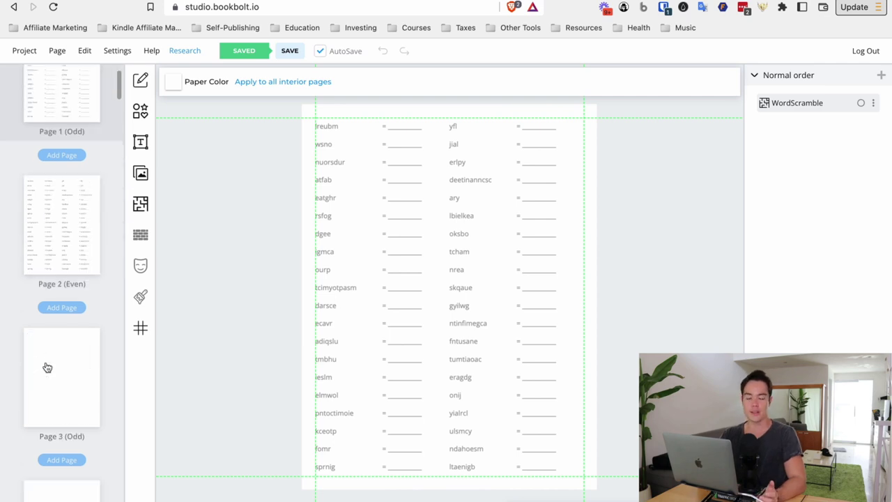
# From blank page 3, choose the Sudoku interior template and select pages 3 to 5 for it
pyautogui.click(84, 344)
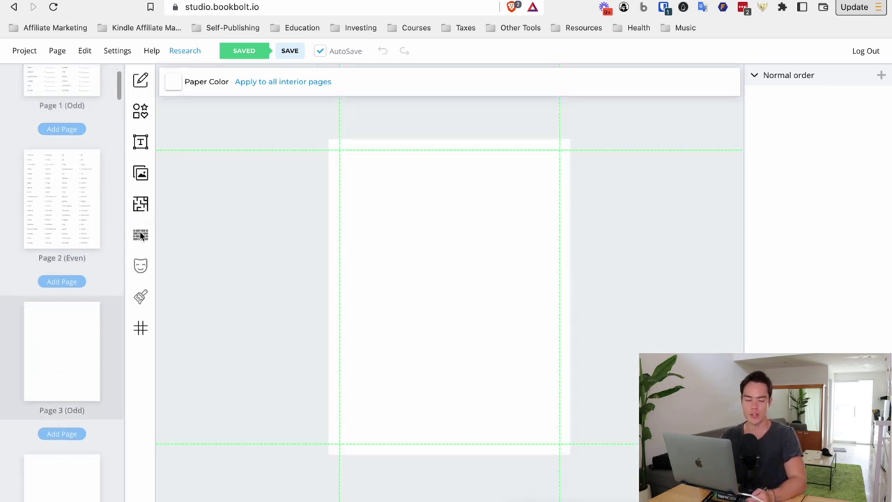
pyautogui.click(141, 203)
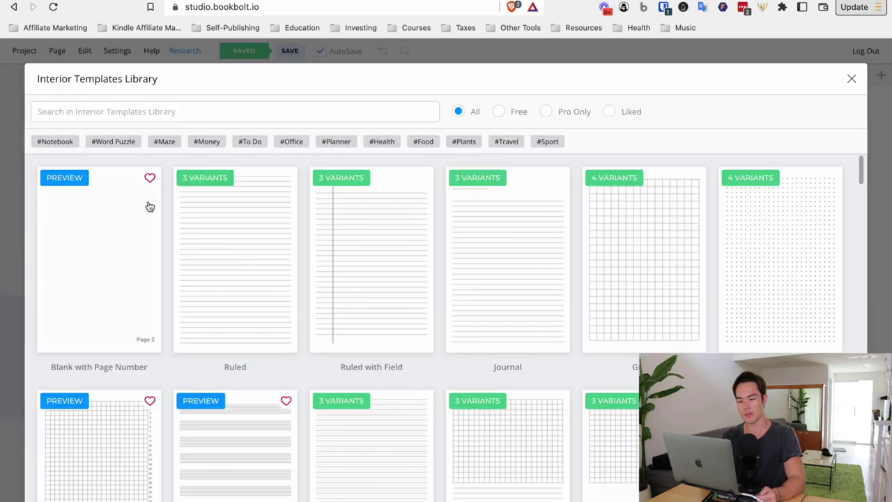
pyautogui.scroll(-3, 428, 293)
pyautogui.scroll(-3, 428, 294)
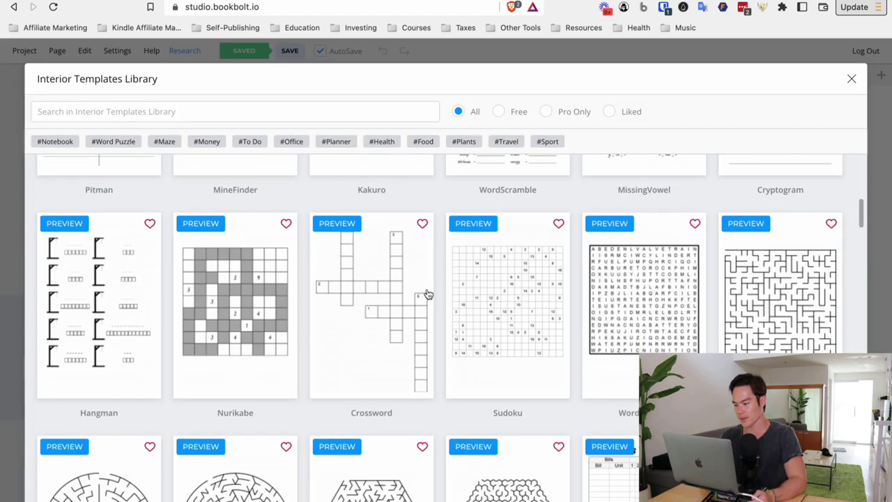
pyautogui.scroll(1, 428, 293)
pyautogui.scroll(-1, 580, 297)
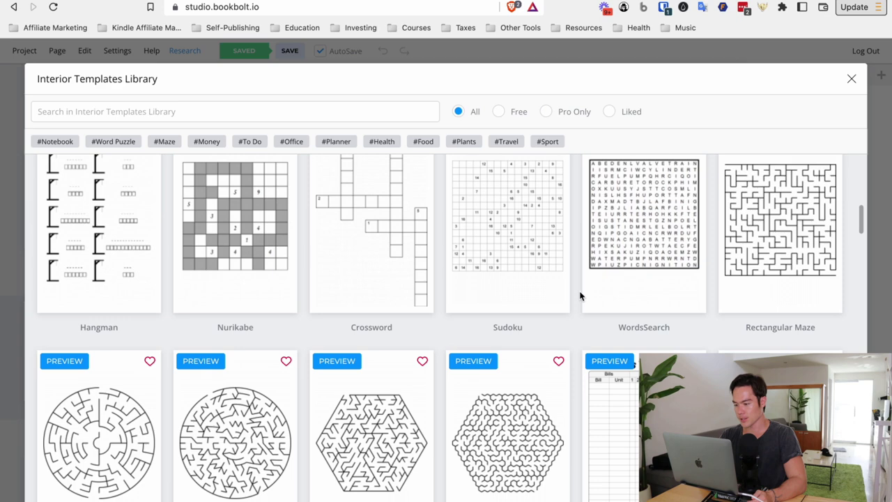
pyautogui.click(504, 260)
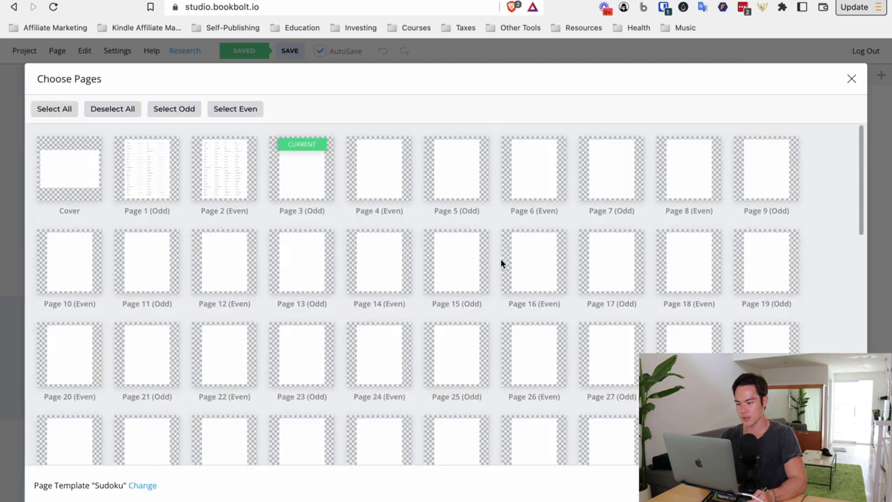
pyautogui.click(305, 176)
pyautogui.click(371, 175)
pyautogui.click(446, 178)
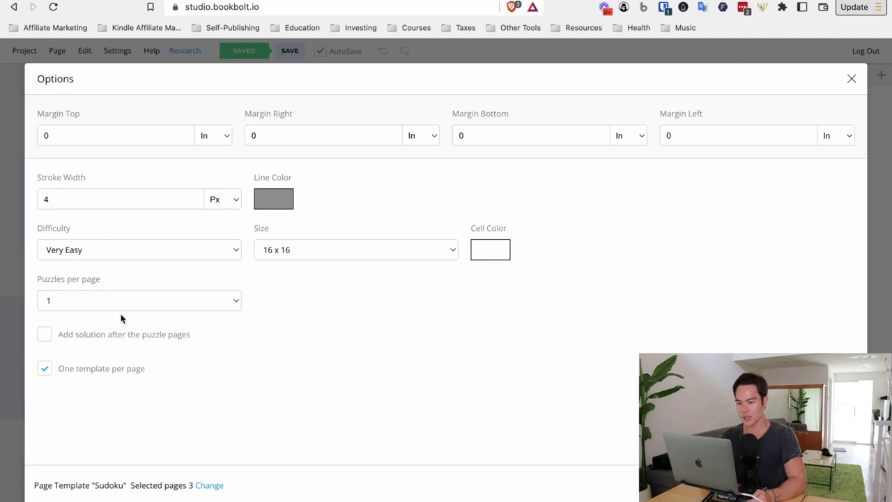
# Set the Sudoku to Normal difficulty with 4 puzzles per page, enable adding the solution after the puzzle pages, and apply the template
pyautogui.click(222, 249)
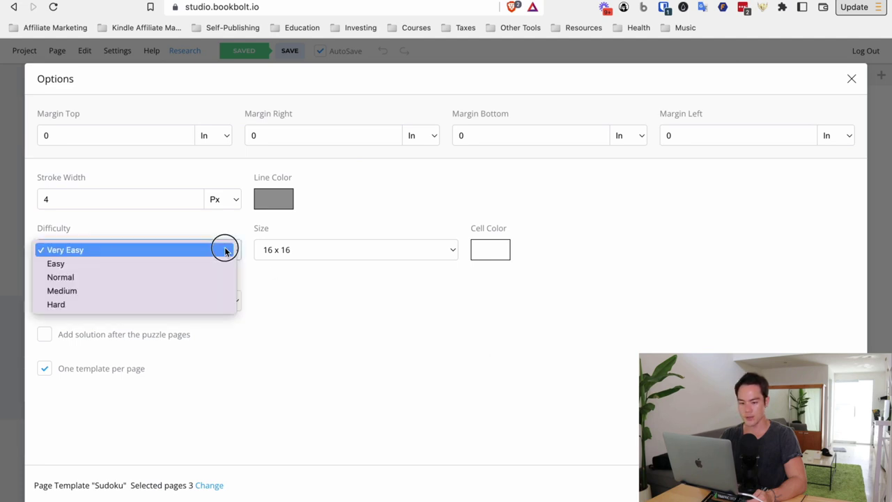
pyautogui.click(149, 275)
pyautogui.click(445, 248)
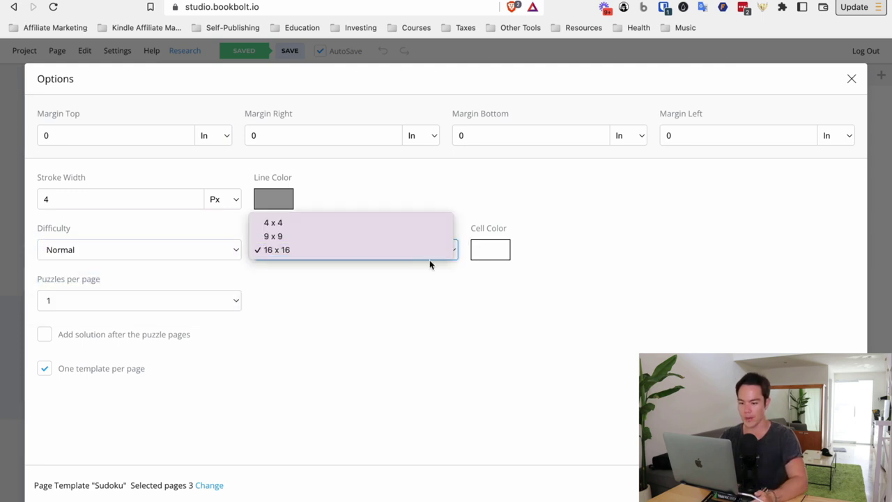
pyautogui.click(423, 342)
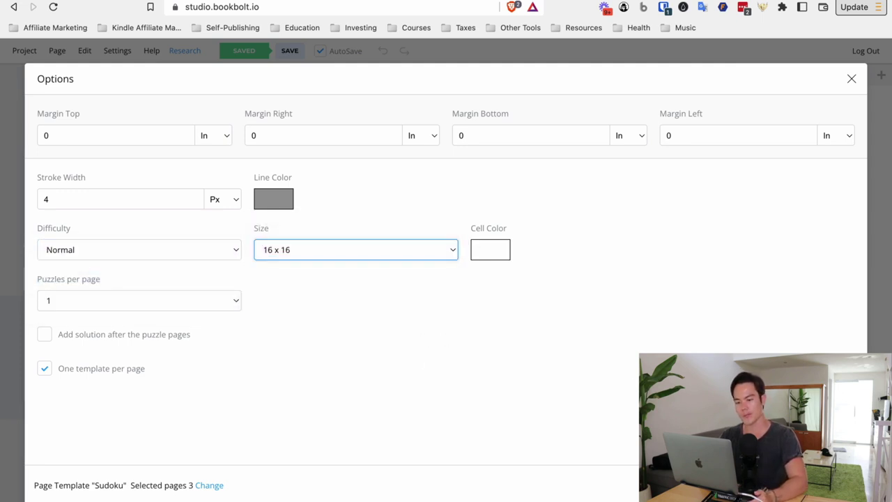
pyautogui.click(193, 304)
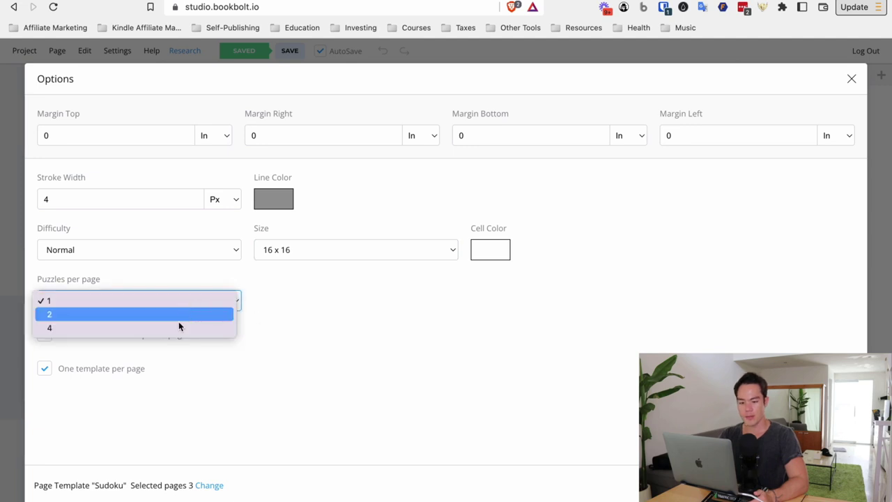
pyautogui.click(188, 327)
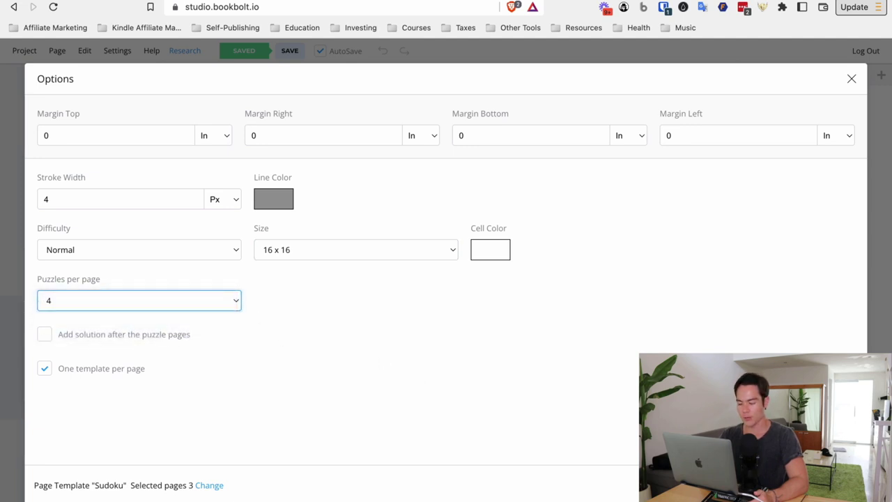
pyautogui.click(171, 336)
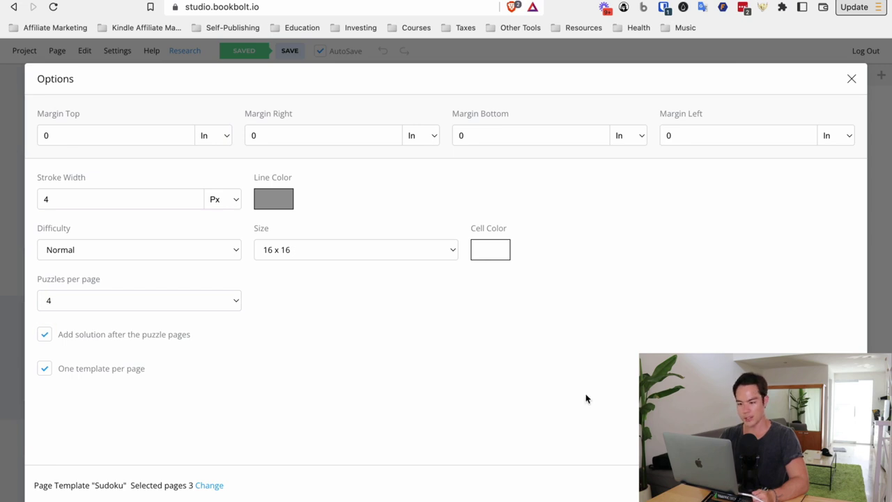
pyautogui.press('Escape')
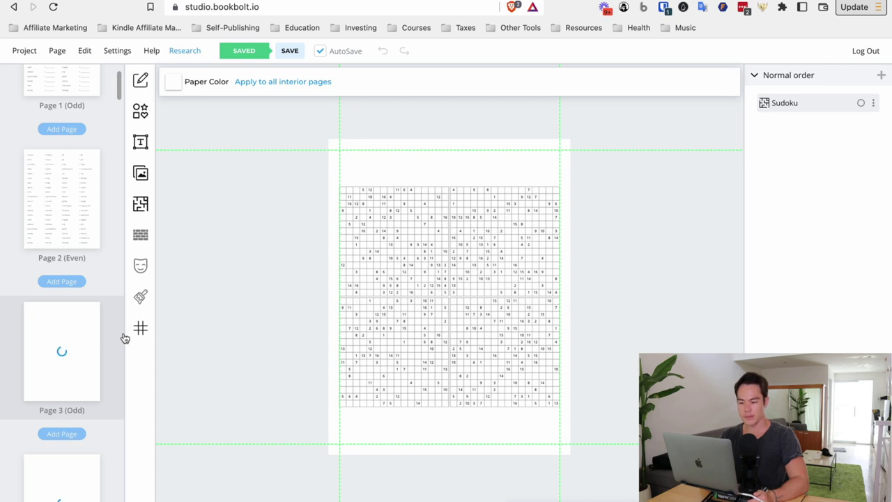
# Inspect the Sudoku grids on page 3 and the text styles available for the page
pyautogui.click(384, 217)
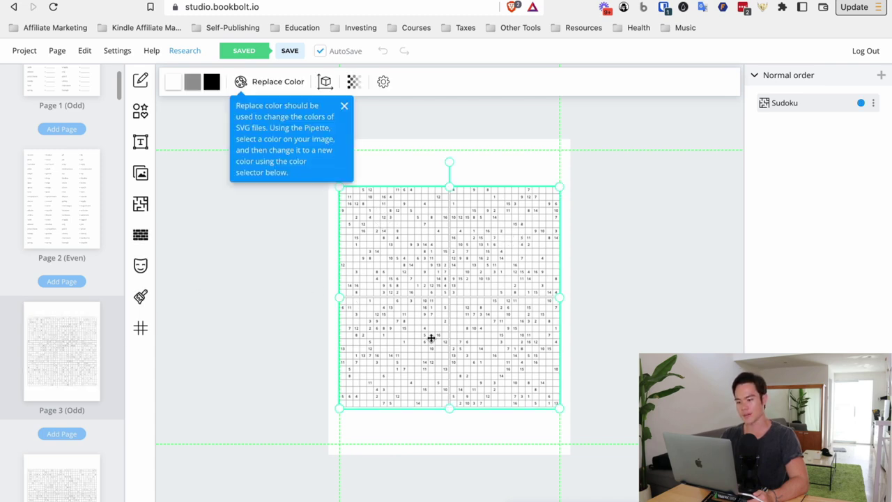
pyautogui.click(534, 159)
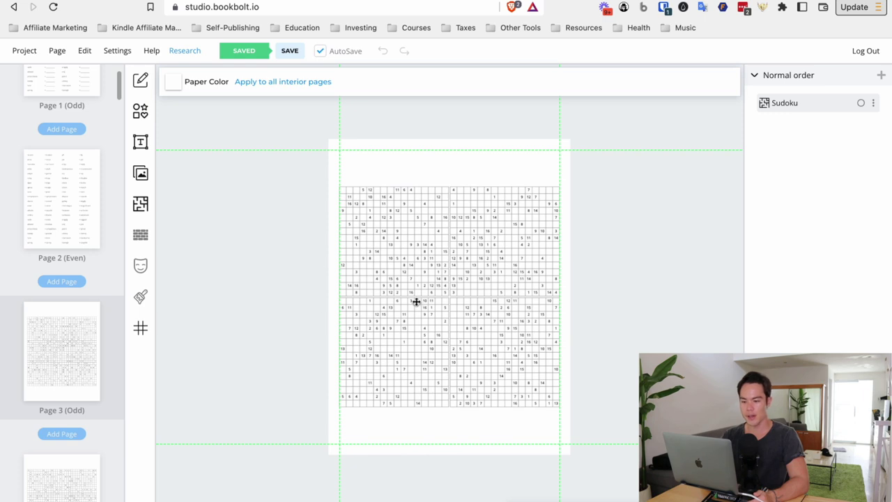
pyautogui.click(141, 143)
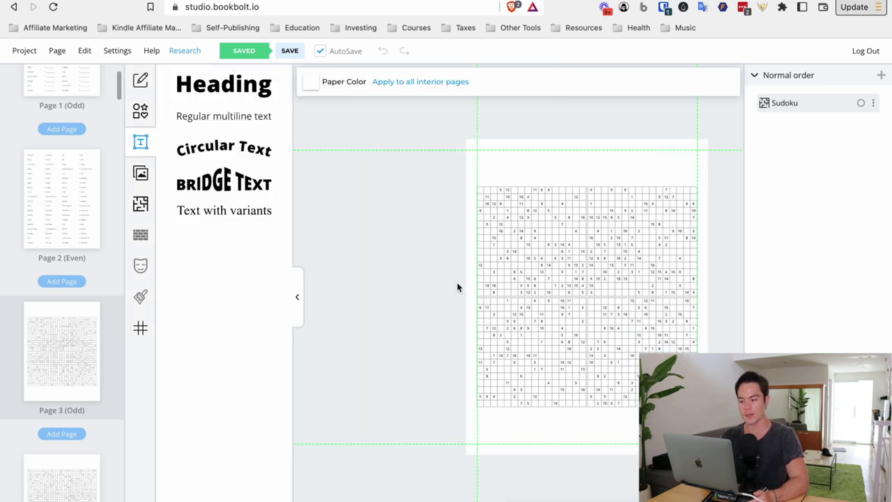
pyautogui.click(296, 297)
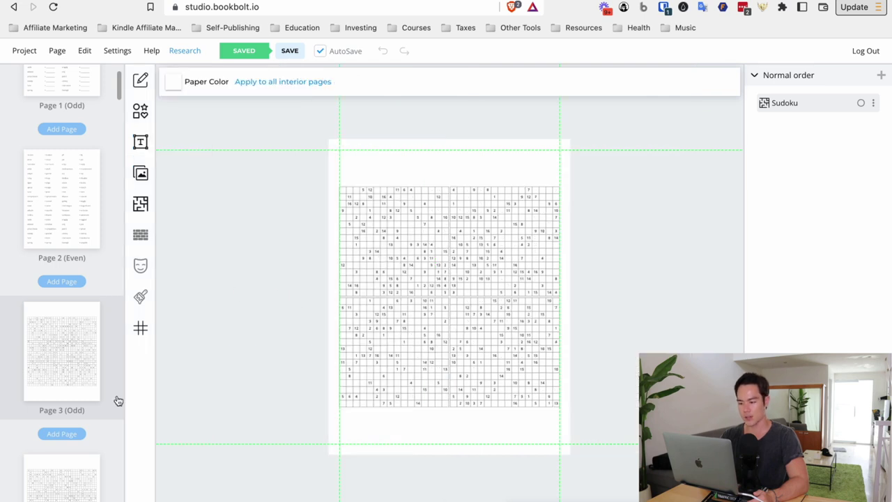
pyautogui.click(417, 246)
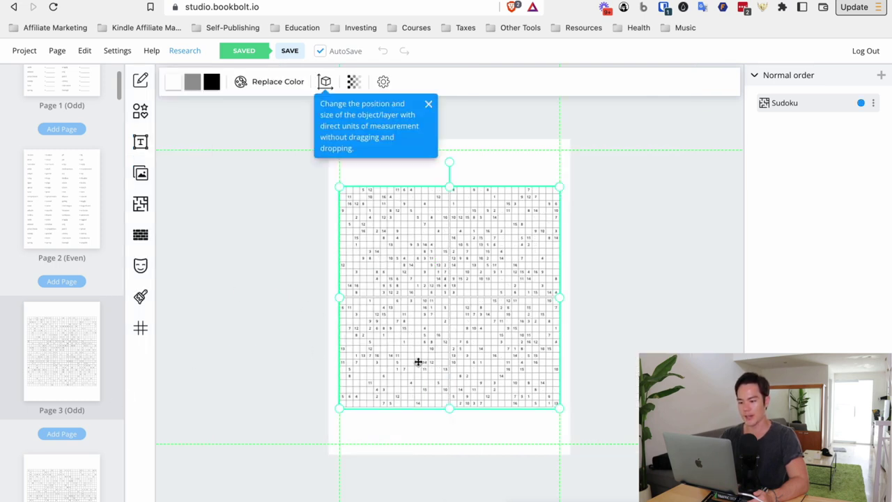
# Review the Sudoku puzzles on pages 4 and 5 and the solution pages that follow them
pyautogui.scroll(-5, 98, 430)
pyautogui.click(77, 355)
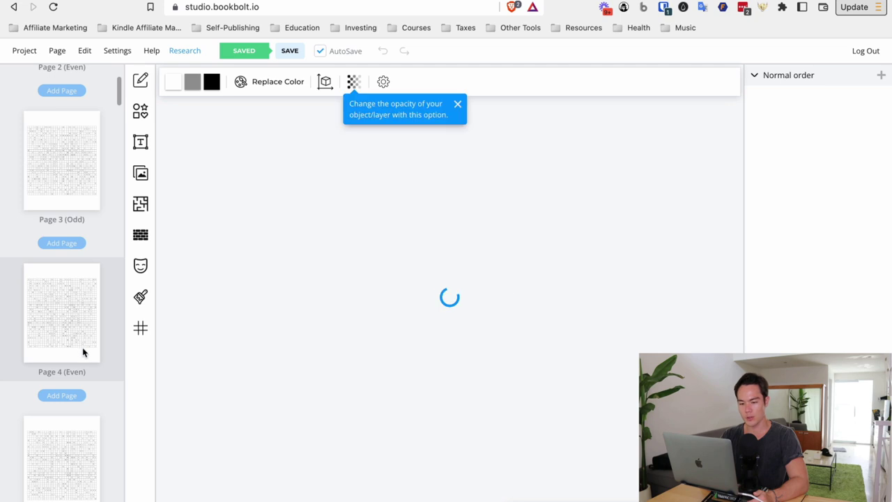
pyautogui.click(74, 452)
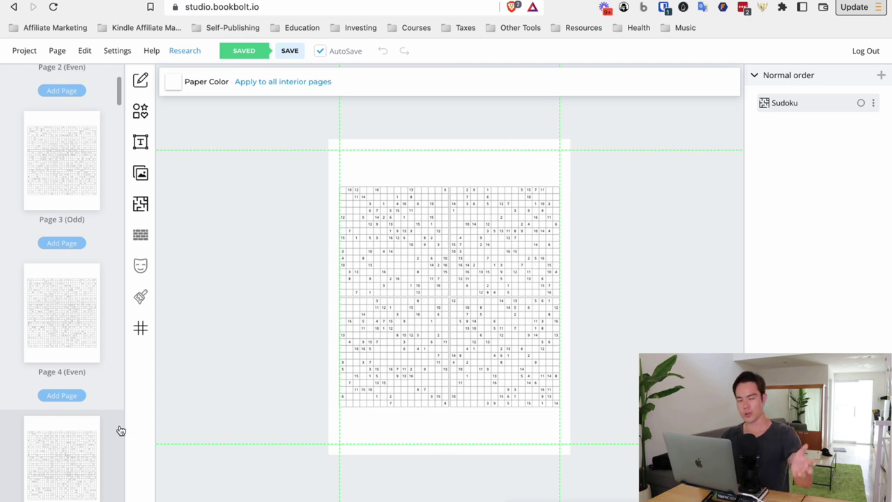
pyautogui.scroll(-3, 99, 442)
pyautogui.scroll(-18, 98, 442)
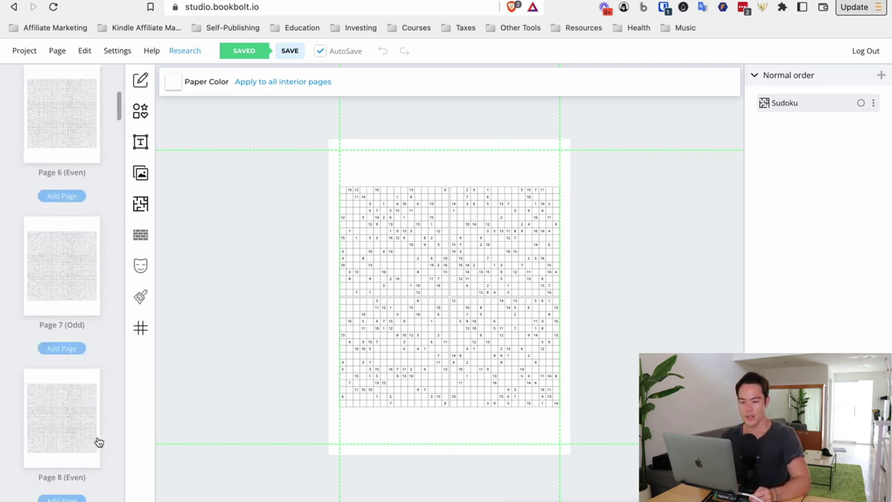
# From blank page 9, choose the Circular Maze interior template and select pages 10 to 13 for it
pyautogui.click(92, 295)
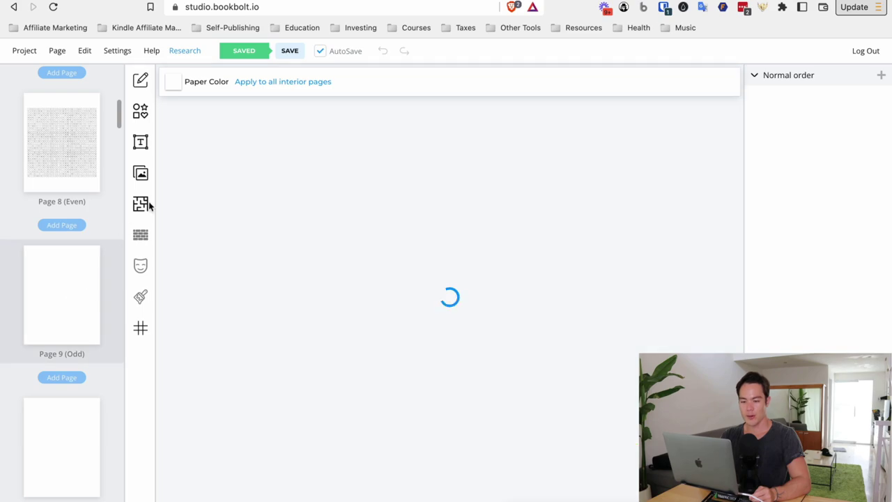
pyautogui.click(142, 208)
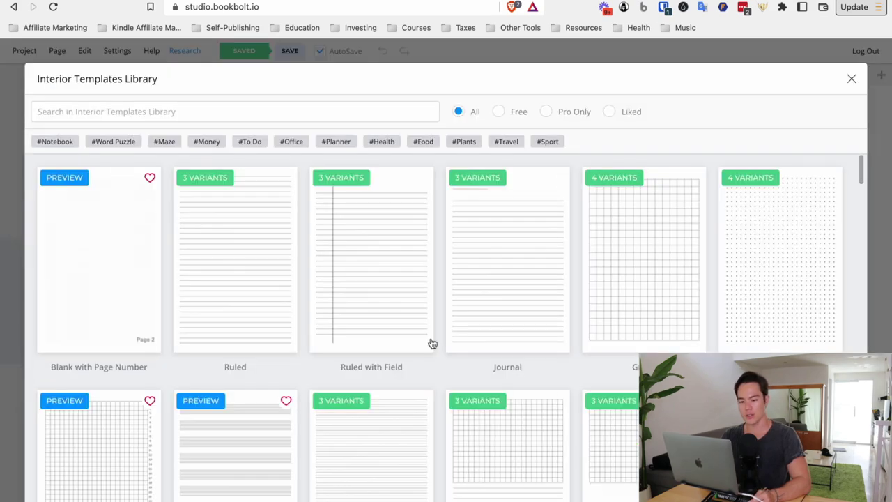
pyautogui.scroll(-10, 431, 343)
pyautogui.scroll(-3, 431, 343)
pyautogui.scroll(4, 431, 343)
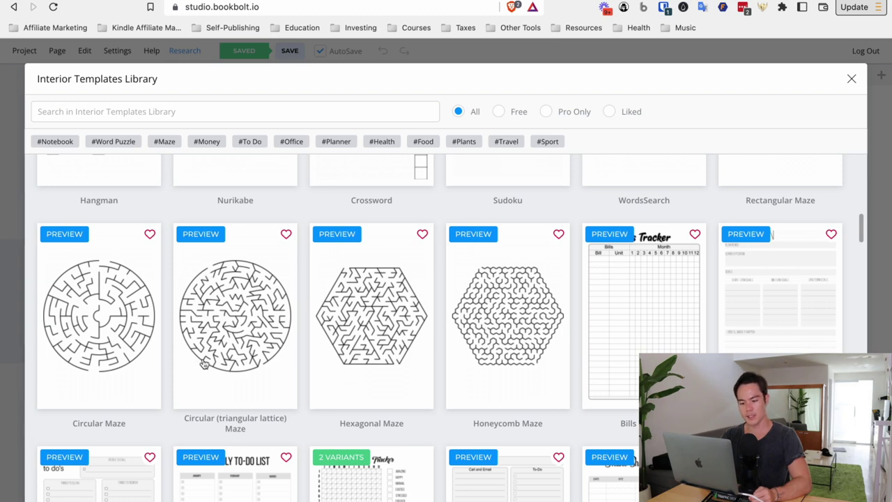
pyautogui.click(113, 338)
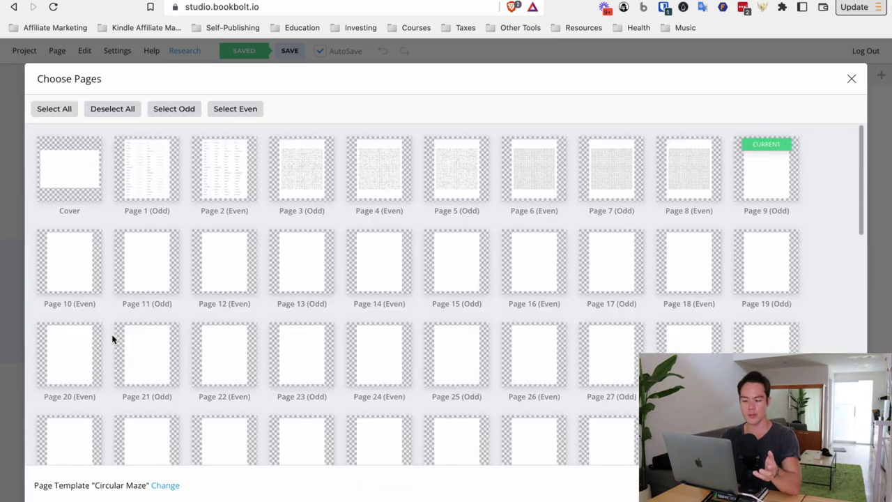
pyautogui.moveTo(72, 257); pyautogui.dragTo(312, 270)
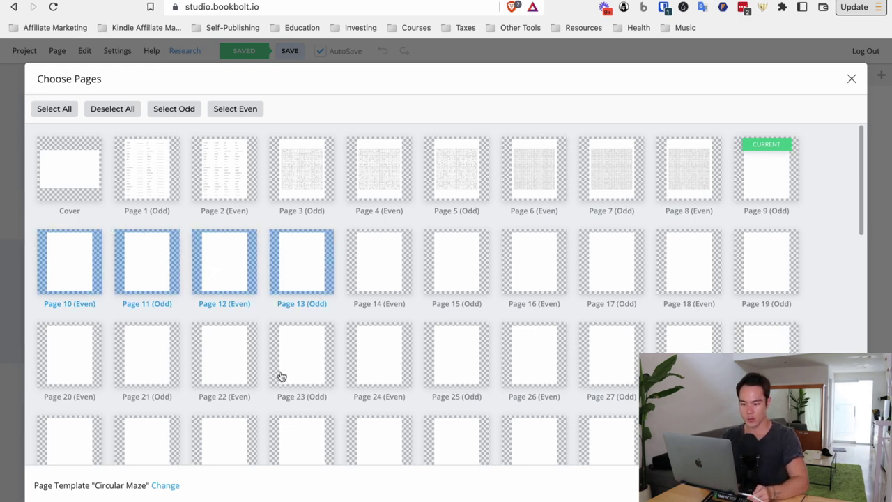
pyautogui.click(833, 485)
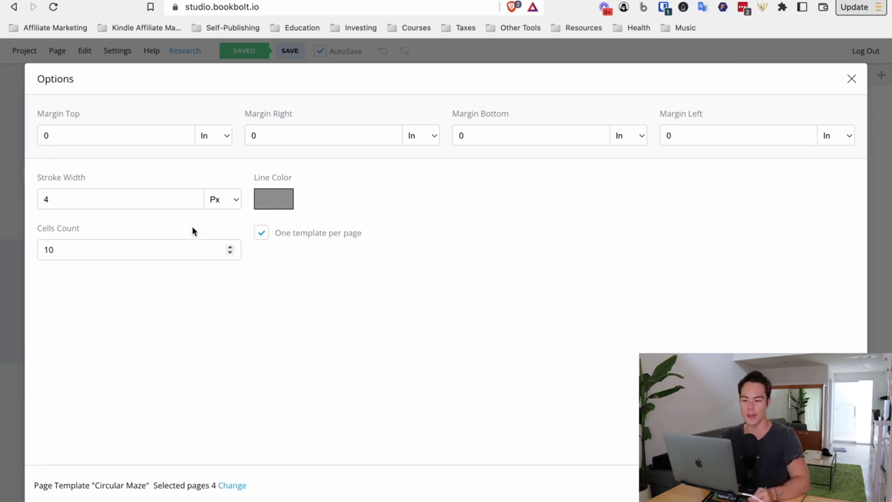
# Set the Circular Maze cells count to 20 and apply the template to the selected pages
pyautogui.click(234, 200)
pyautogui.click(211, 239)
pyautogui.click(212, 244)
pyautogui.click(230, 248)
pyautogui.click(230, 248)
pyautogui.click(231, 248)
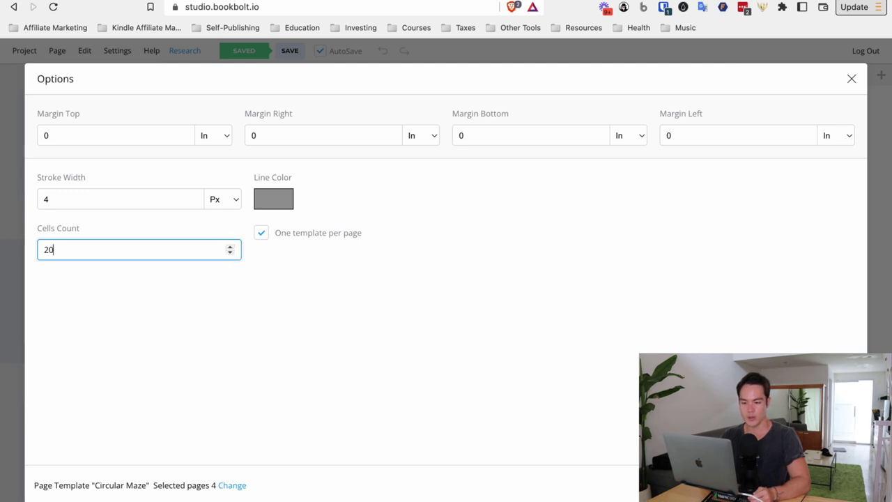
pyautogui.press('Escape')
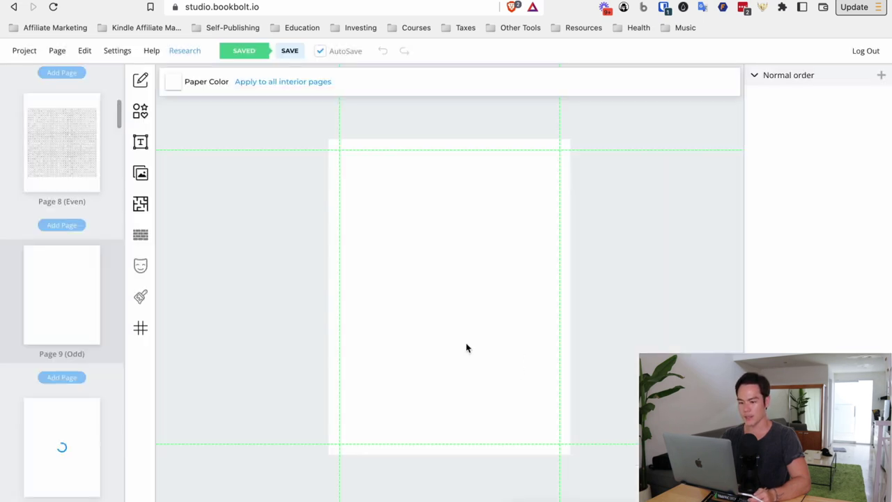
# Review the circular mazes on pages 10 to 13 and compare how they differ from page to page
pyautogui.scroll(-3, 61, 313)
pyautogui.click(56, 274)
pyautogui.scroll(-2, 56, 274)
pyautogui.click(61, 293)
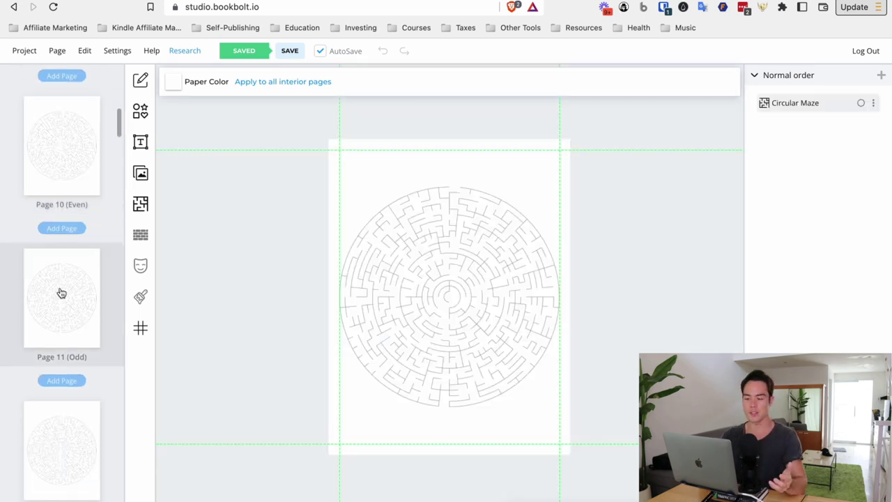
pyautogui.scroll(-3, 60, 292)
pyautogui.click(67, 299)
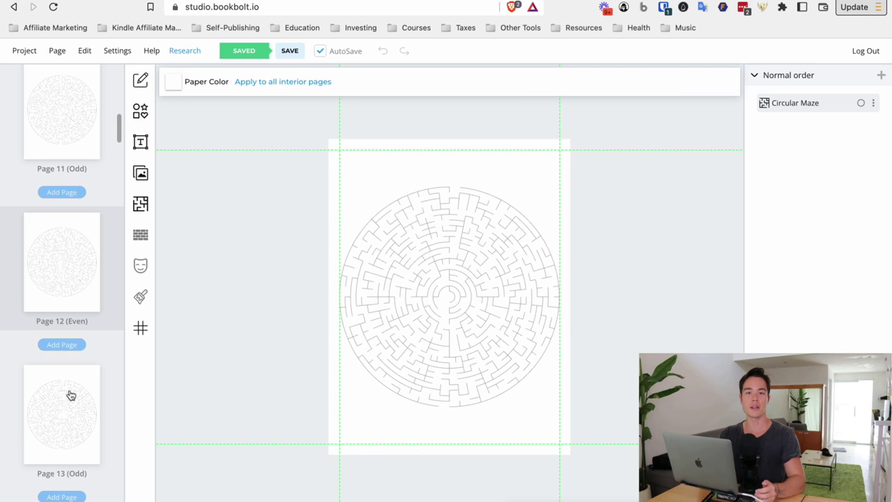
pyautogui.click(70, 396)
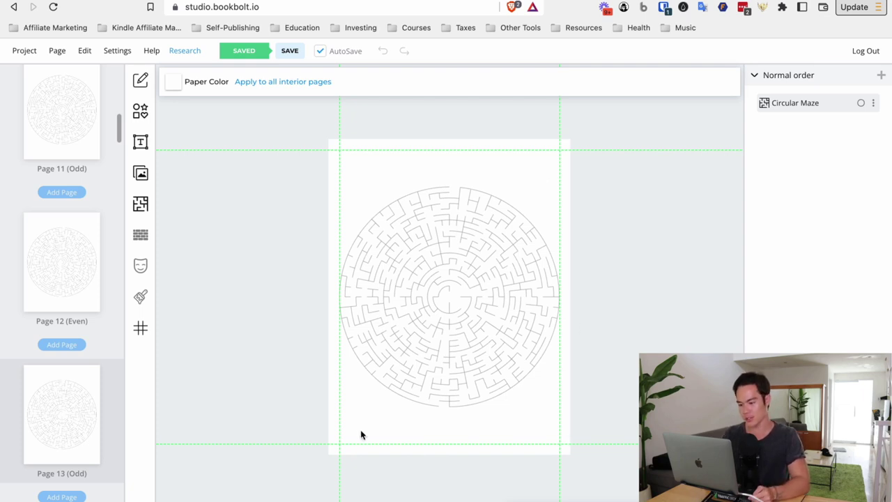
pyautogui.click(55, 249)
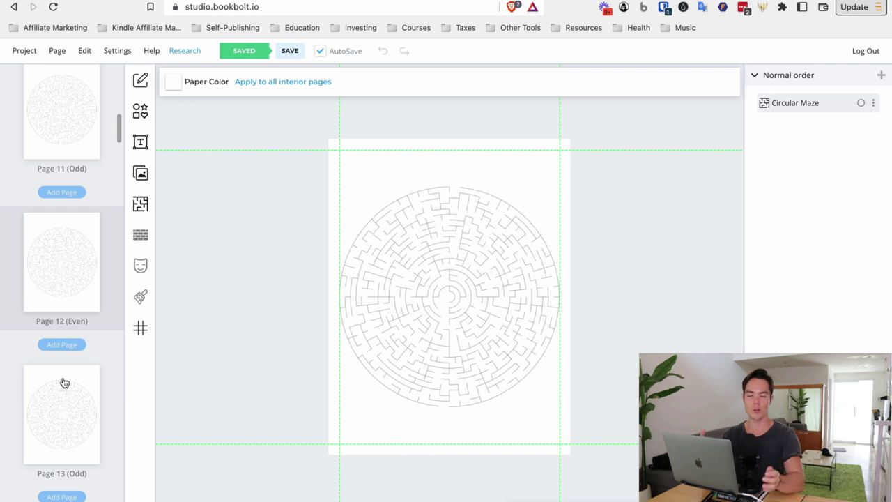
pyautogui.scroll(-5, 65, 383)
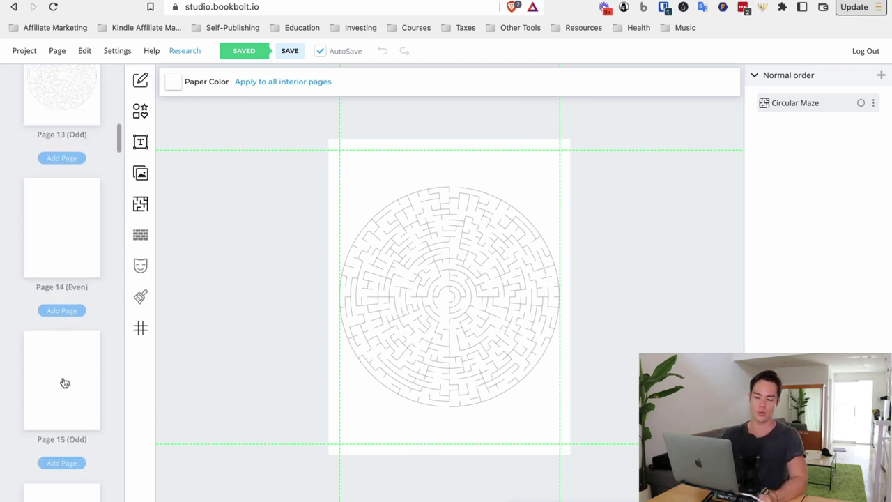
pyautogui.scroll(8, 64, 383)
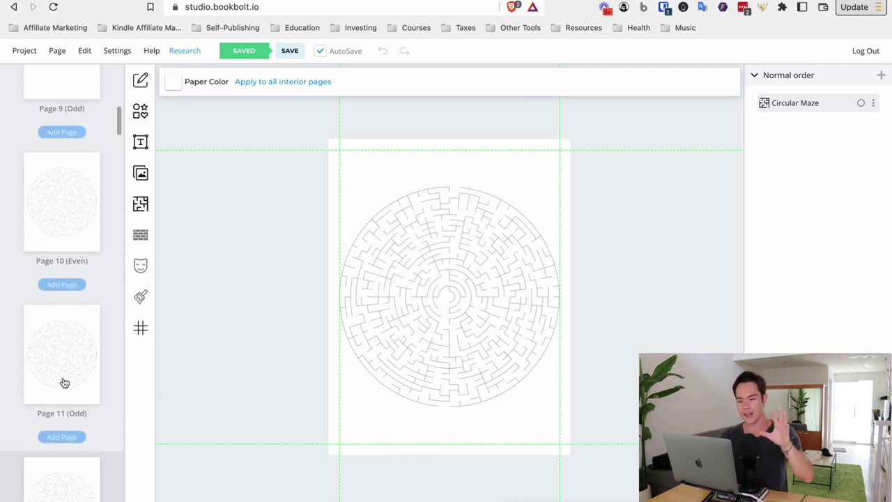
pyautogui.scroll(1, 64, 383)
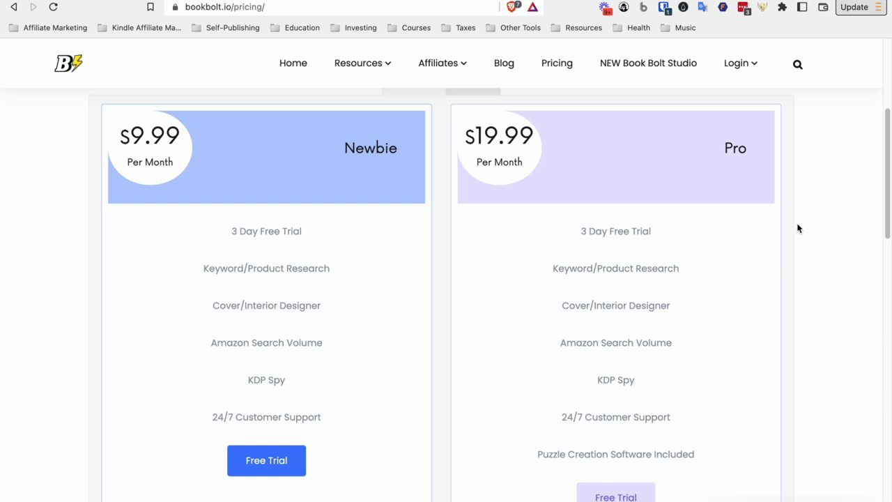
# Compare the yearly and monthly plans on the Book Bolt pricing page
pyautogui.scroll(3, 799, 229)
pyautogui.click(492, 176)
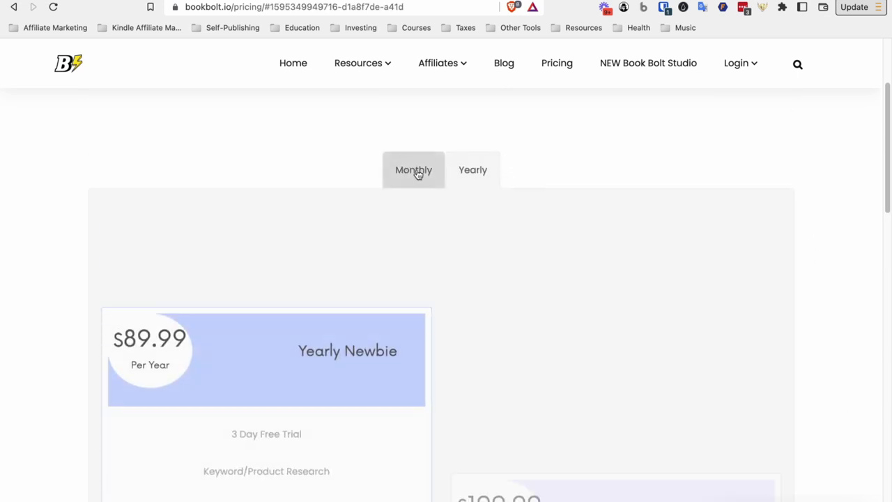
pyautogui.click(418, 173)
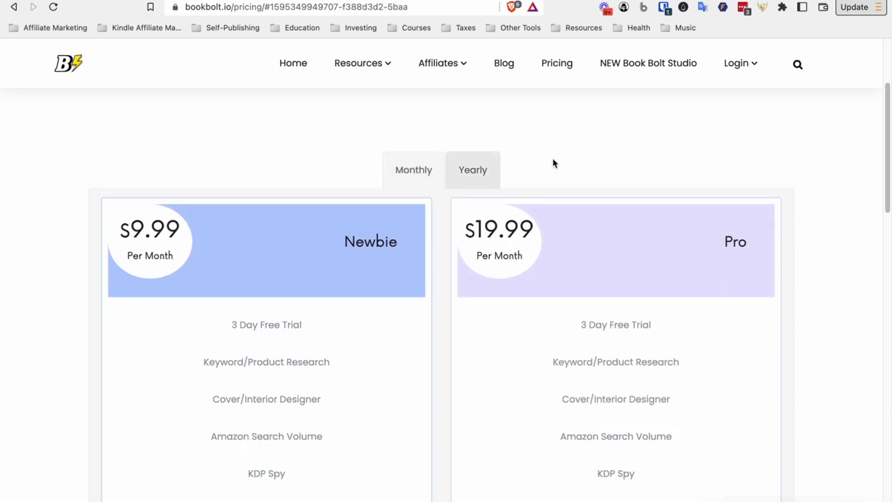